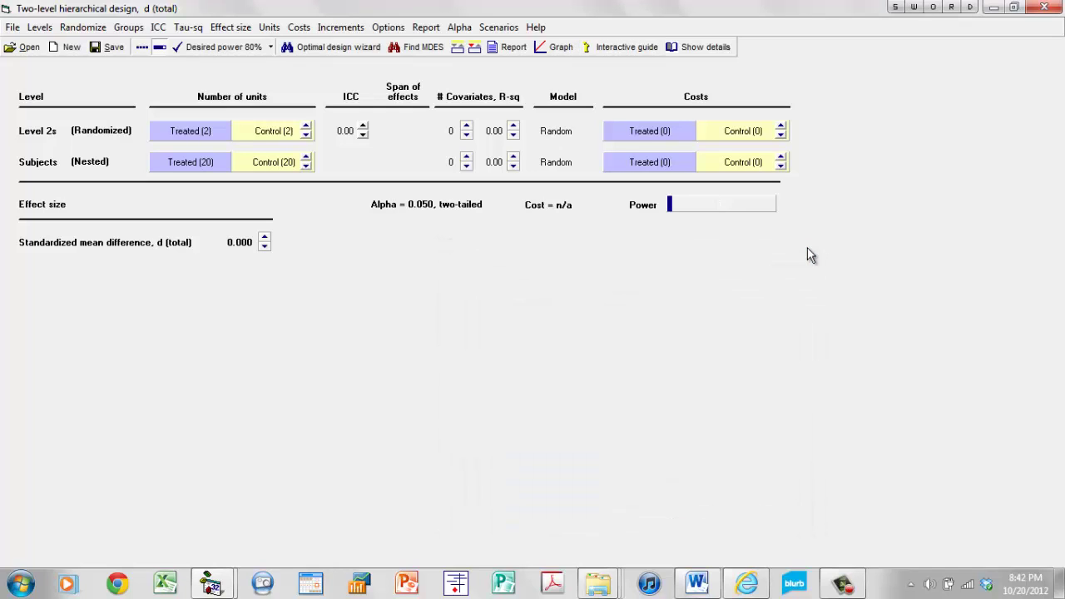
- Rename the design levels to Schools for the cluster level and Students for the individual level
mouse_move(682, 210)
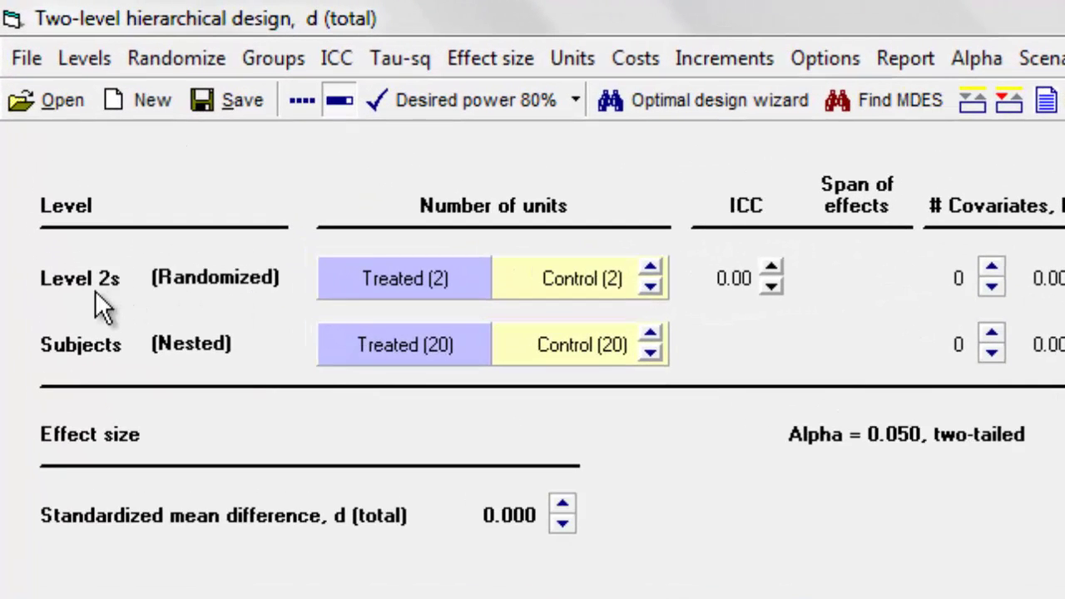
click(91, 277)
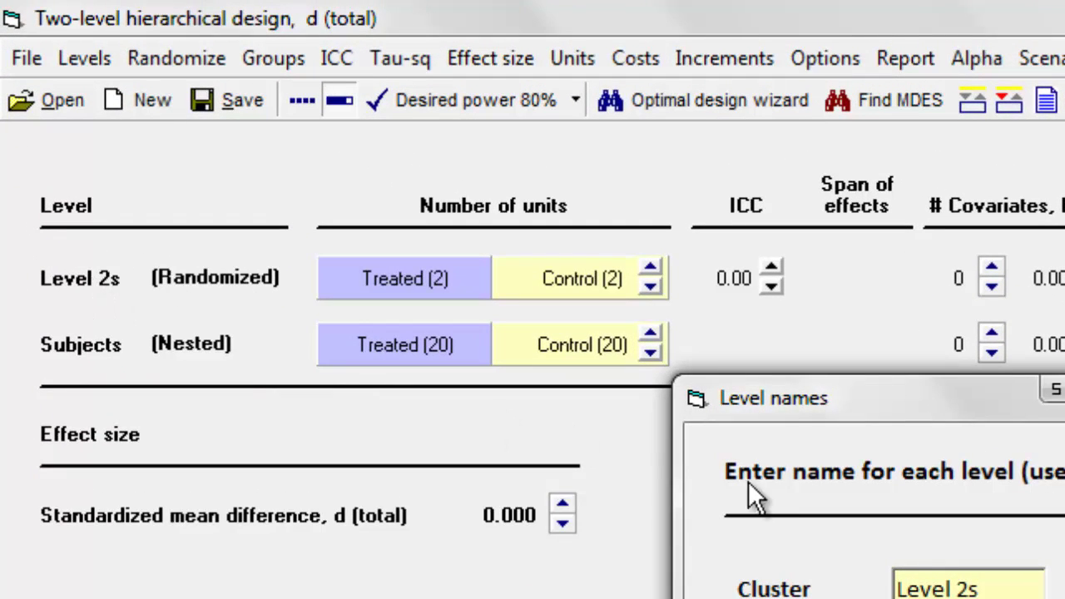
click(1007, 581)
text(S)
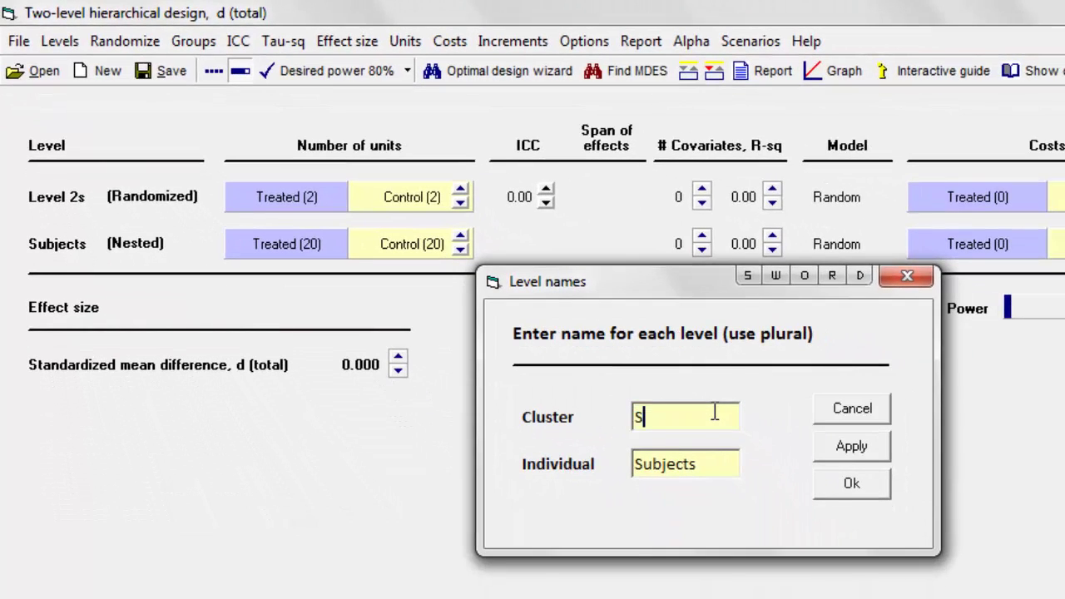
text(chools)
click(718, 467)
text(S)
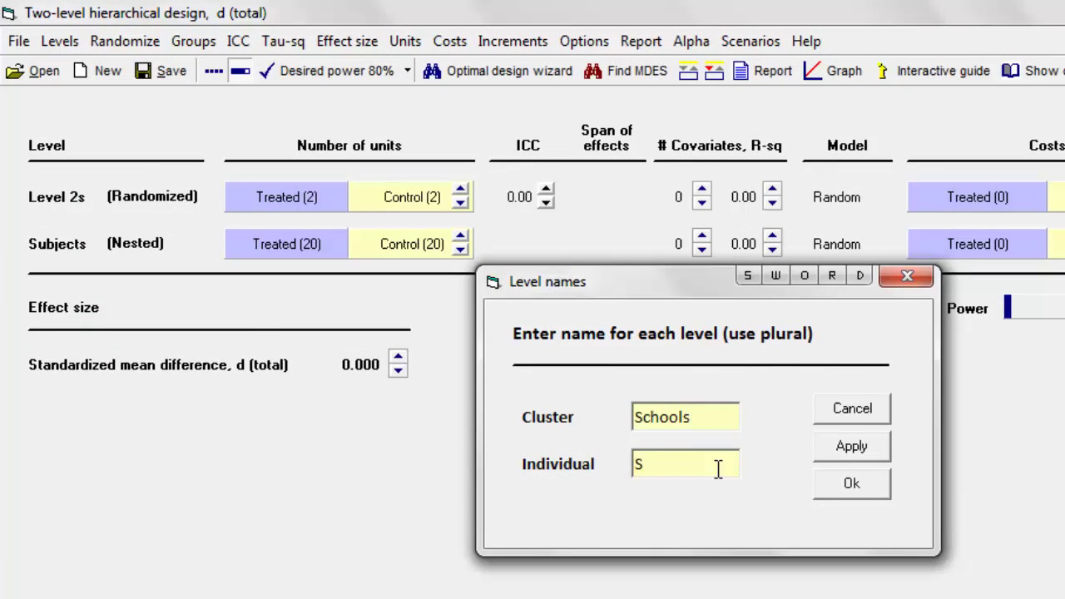
text(tudents)
click(852, 481)
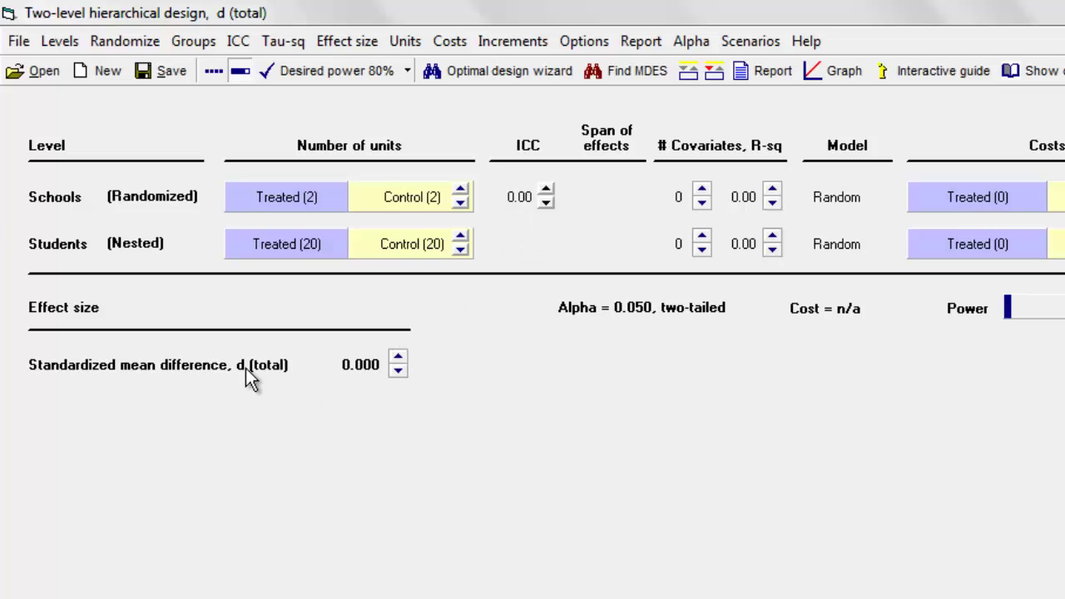
right_click(365, 371)
- Make the effect size d change in steps of 0.1 and set it to 0.400
click(404, 374)
drag(398, 356, 398, 357)
click(398, 371)
click(398, 371)
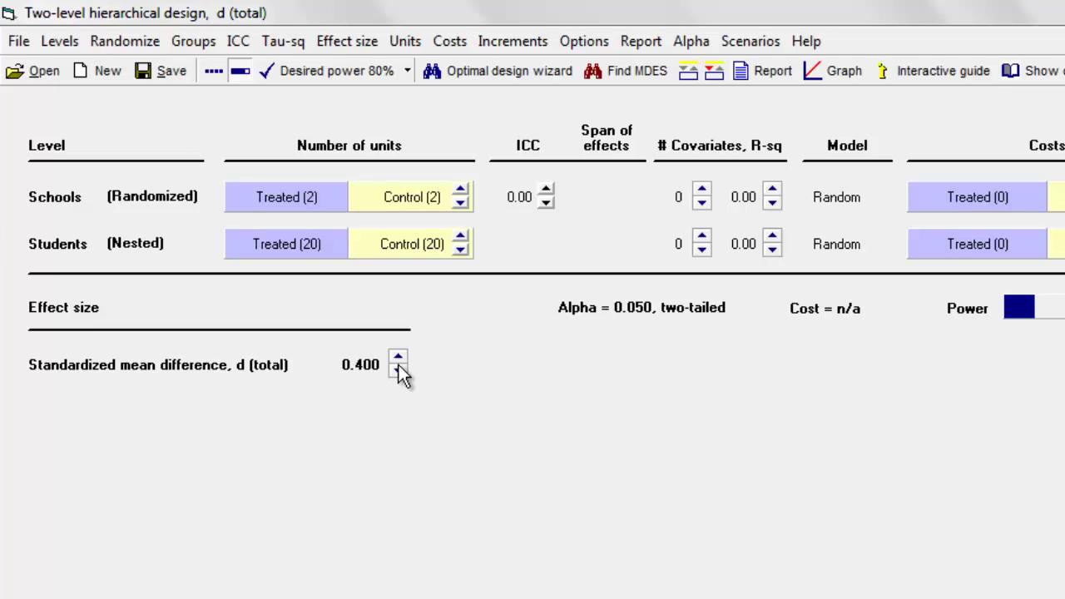
- Raise the Schools ICC to 0.15
click(546, 190)
drag(548, 190, 549, 191)
click(549, 191)
click(549, 191)
click(548, 191)
click(549, 191)
click(549, 190)
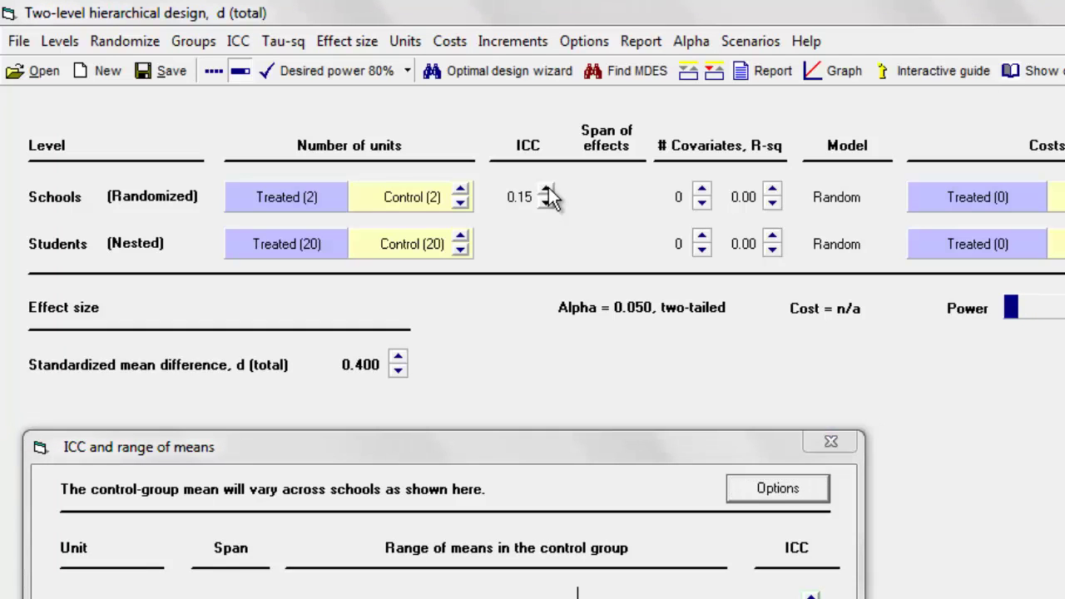
- Raise the Schools ICC to 0.19 and give Schools and Students one covariate each
click(548, 190)
click(549, 191)
click(549, 191)
click(549, 190)
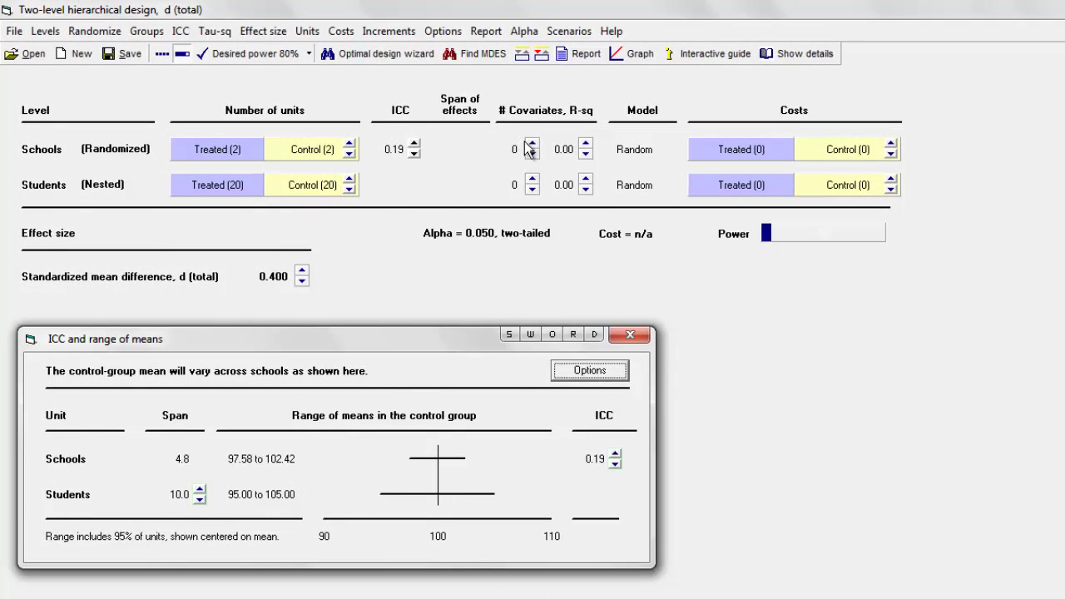
click(530, 145)
click(532, 181)
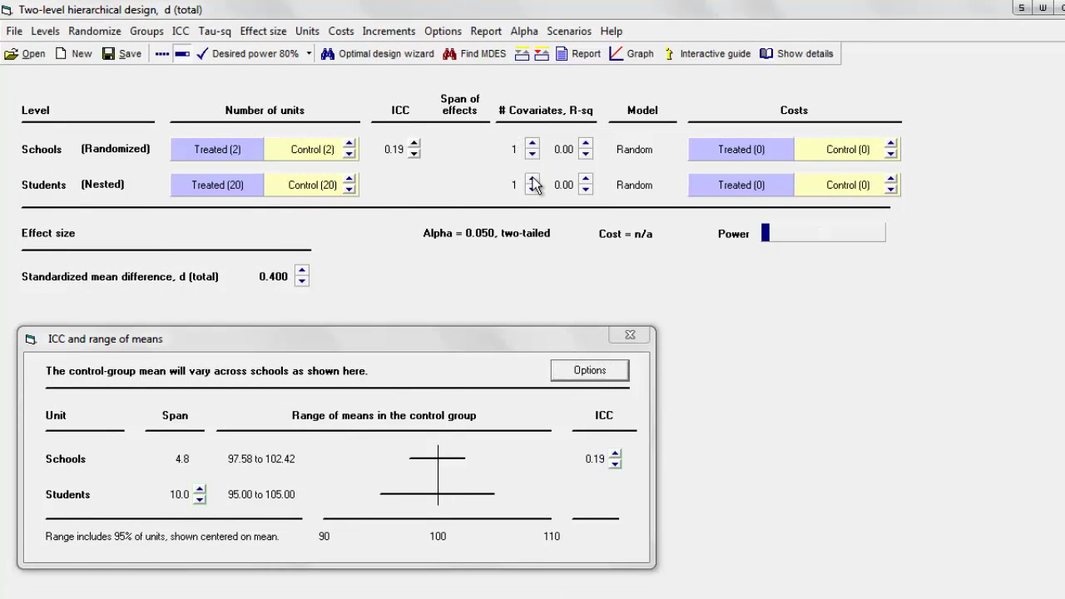
- Set R-sq to 0.20 for Schools and 0.40 for Students
click(586, 143)
click(586, 143)
click(585, 156)
click(586, 155)
click(586, 156)
click(586, 180)
click(586, 180)
click(587, 181)
- Set unit costs to 1000 per school and 100 per student, totalling $12,000
right_click(871, 152)
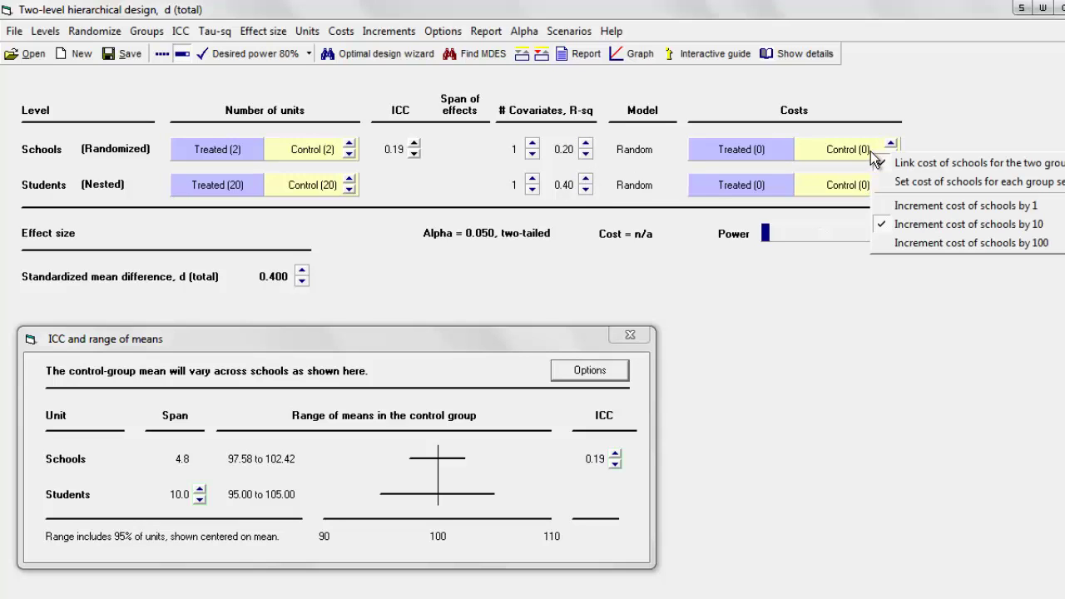
click(940, 243)
click(891, 145)
click(891, 144)
click(891, 145)
click(890, 145)
click(891, 145)
click(891, 145)
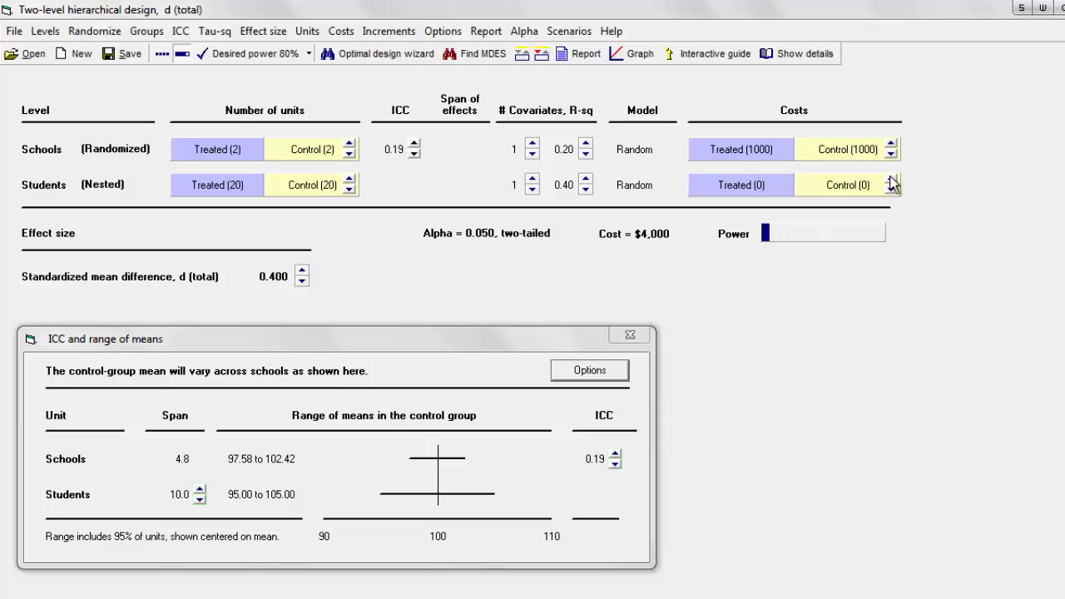
right_click(872, 187)
click(959, 278)
click(891, 181)
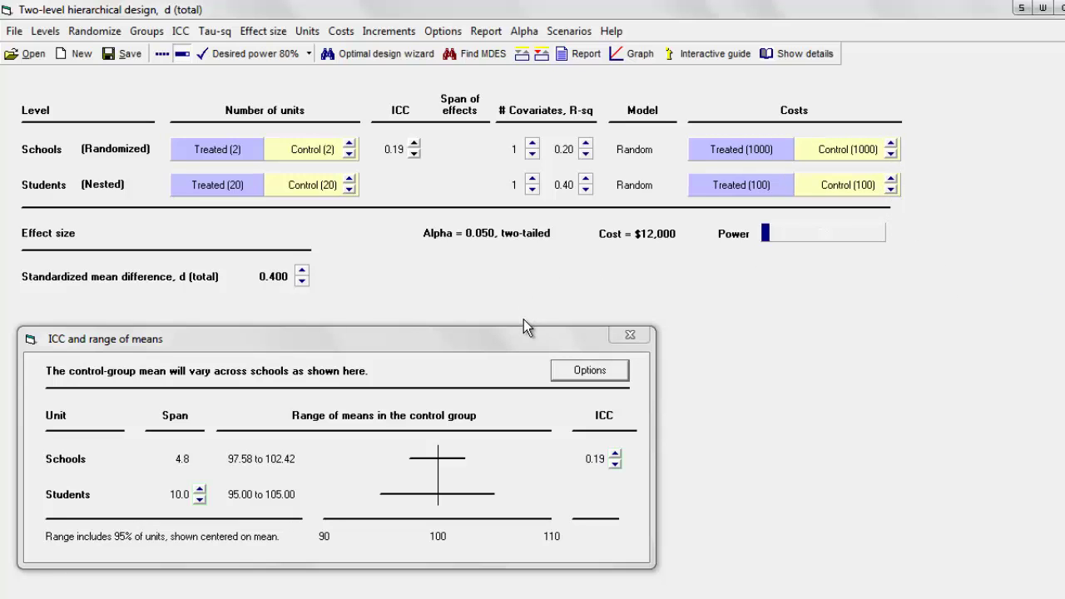
click(589, 371)
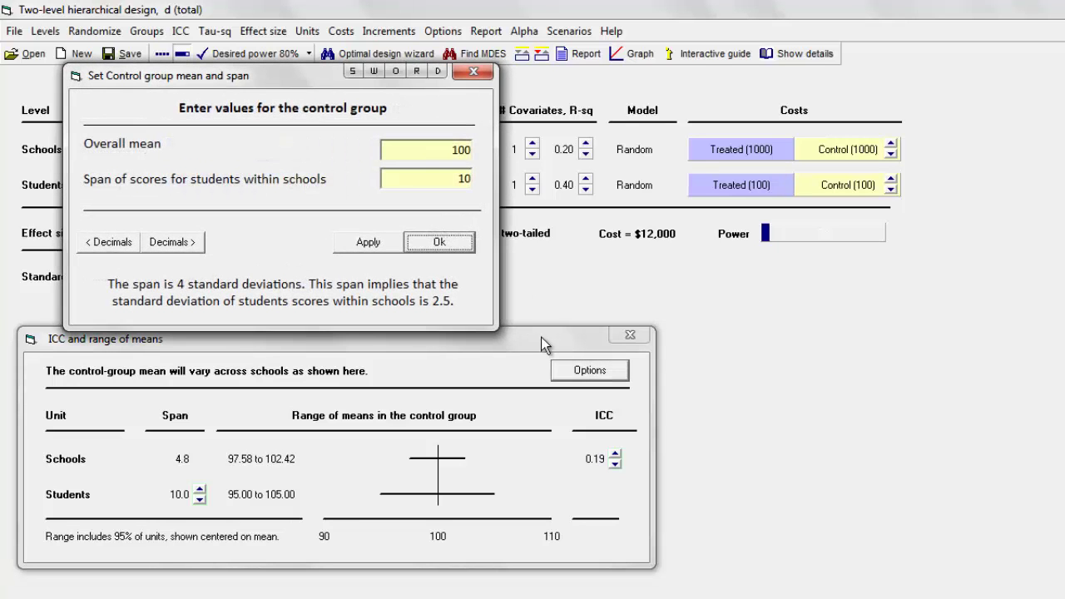
- Set the control-group overall mean to 500 and the student span to 360
click(468, 150)
key(BackSpace)
key(BackSpace)
key(BackSpace)
text(500)
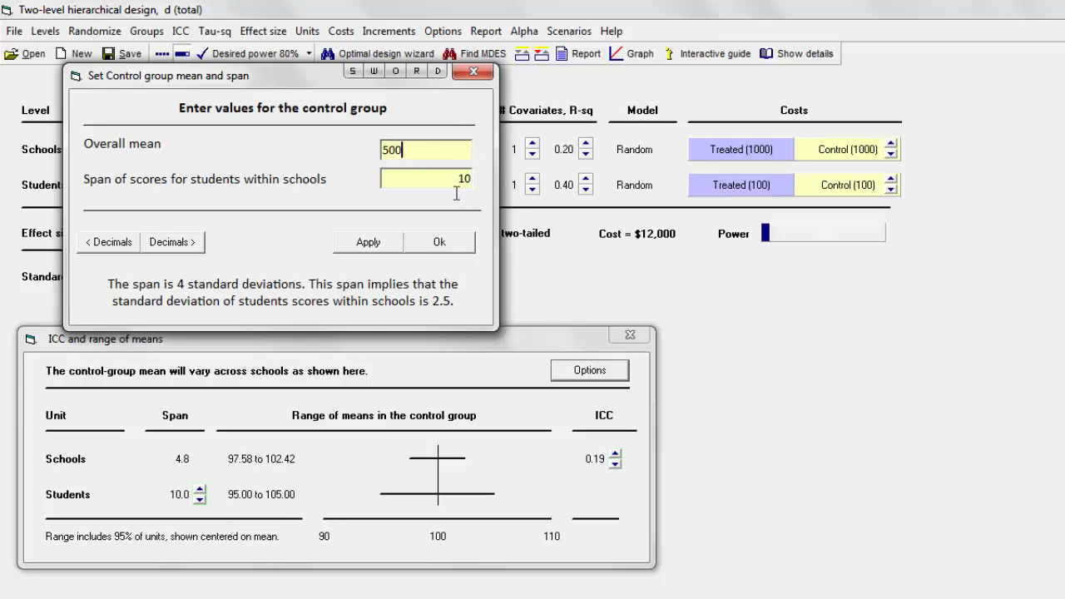
click(460, 179)
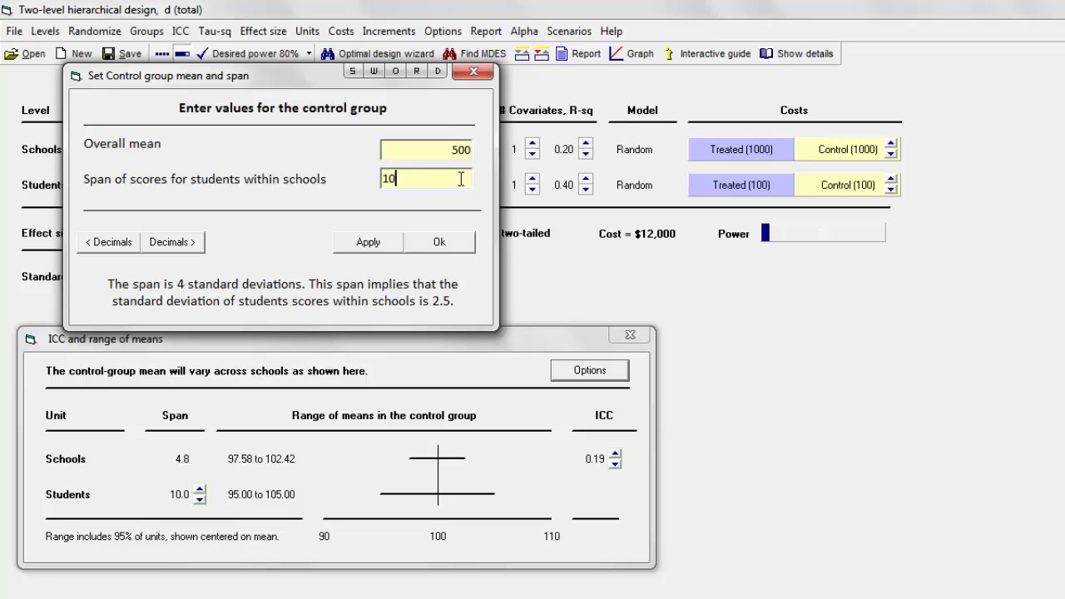
key(BackSpace)
key(BackSpace)
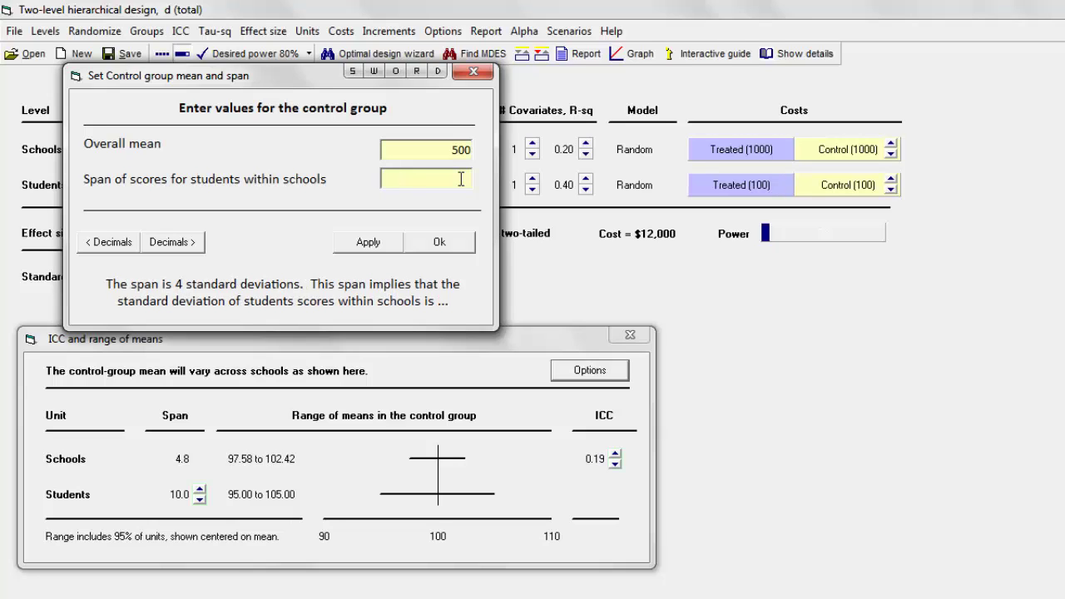
text(360)
click(441, 243)
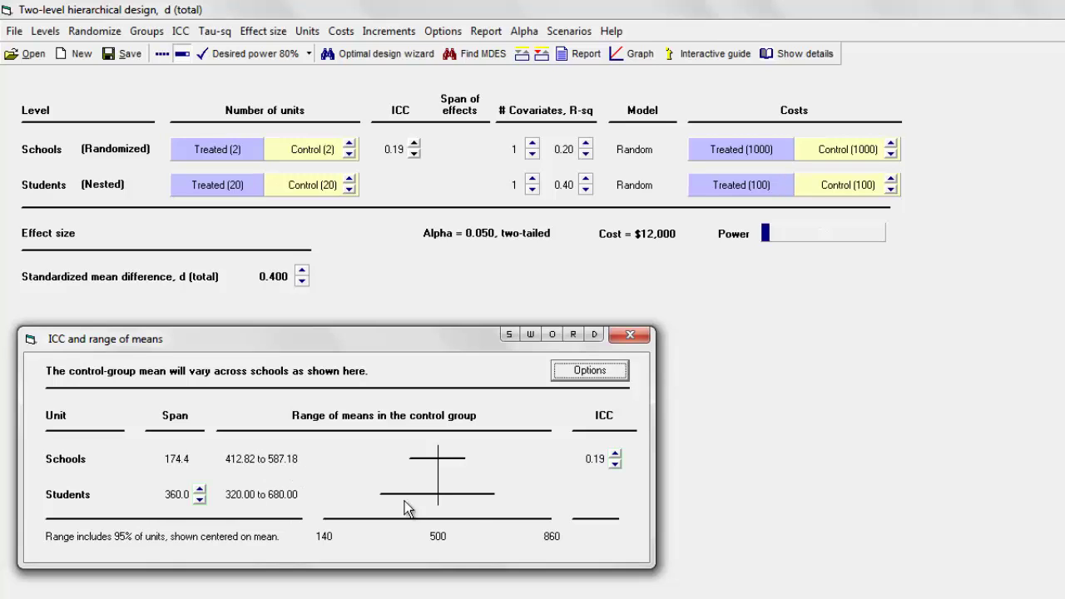
- Leave CRT-Power and bring up the blank Excel worksheet
key(F9)
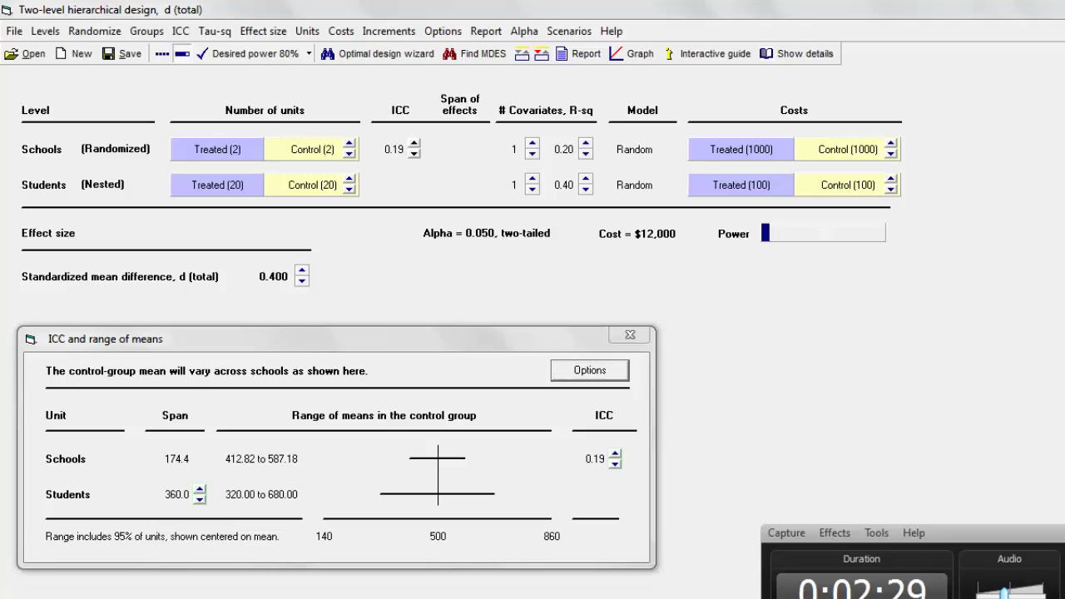
key(F9)
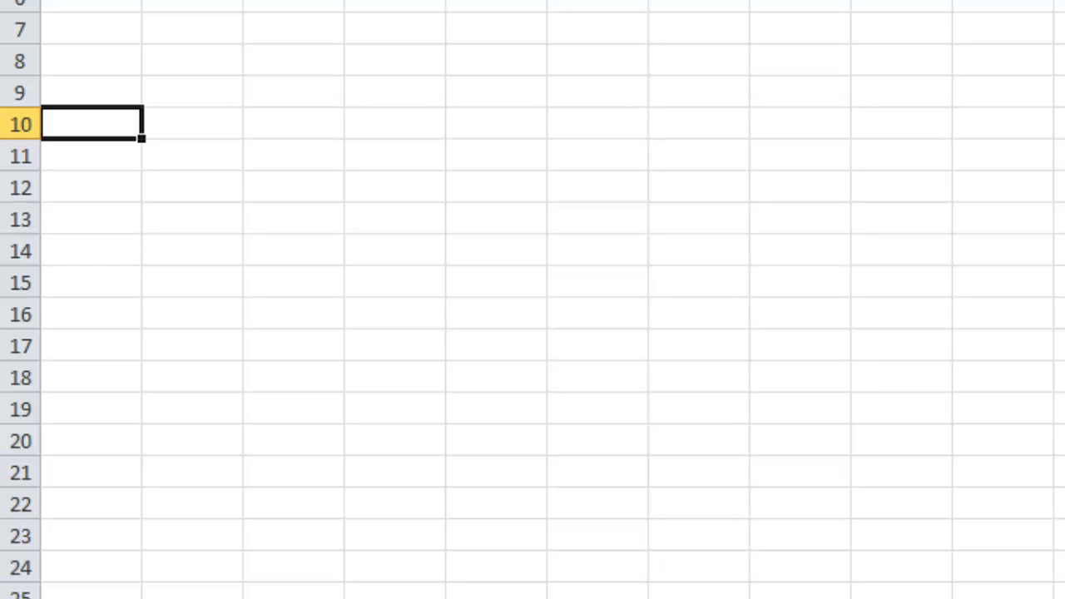
- Enter row labels Schools, Students and Total in A10, A11 and A13
text(S)
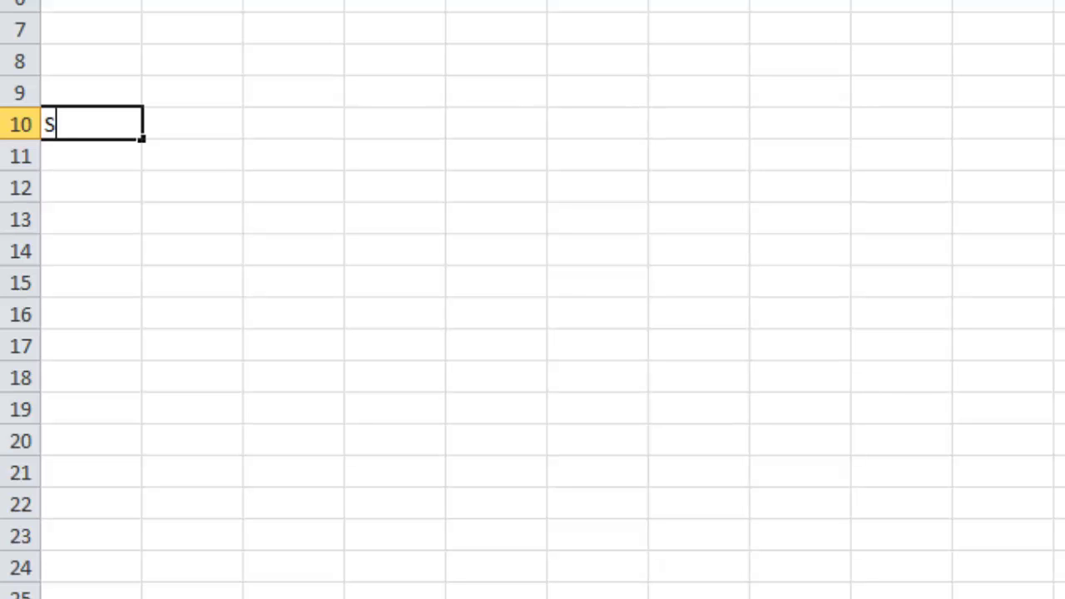
text(chools)
key(Return)
text(Studemn)
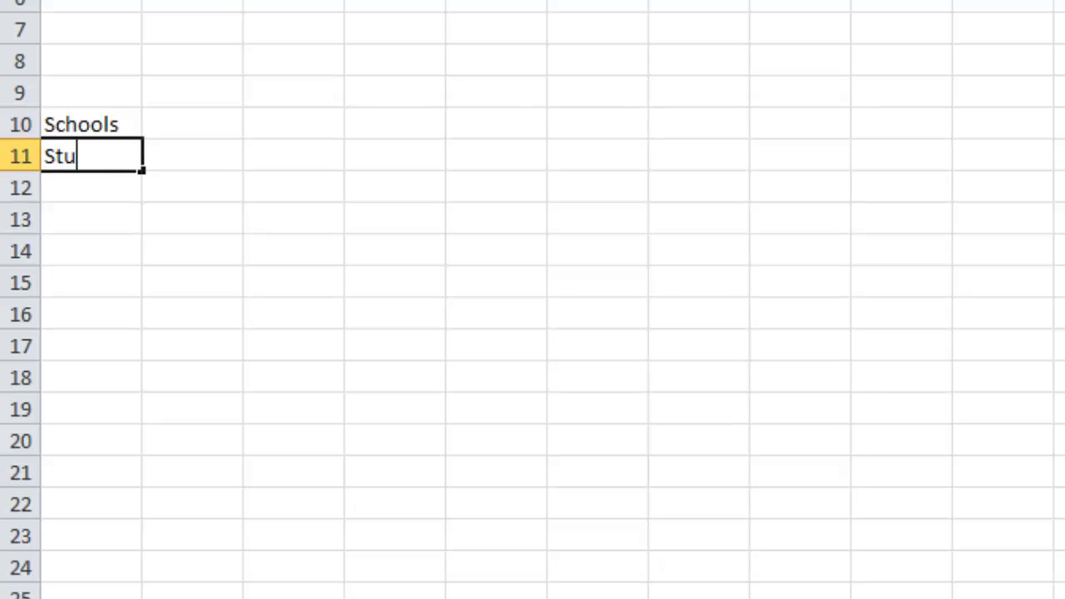
key(BackSpace)
key(BackSpace)
text(nts)
key(Return)
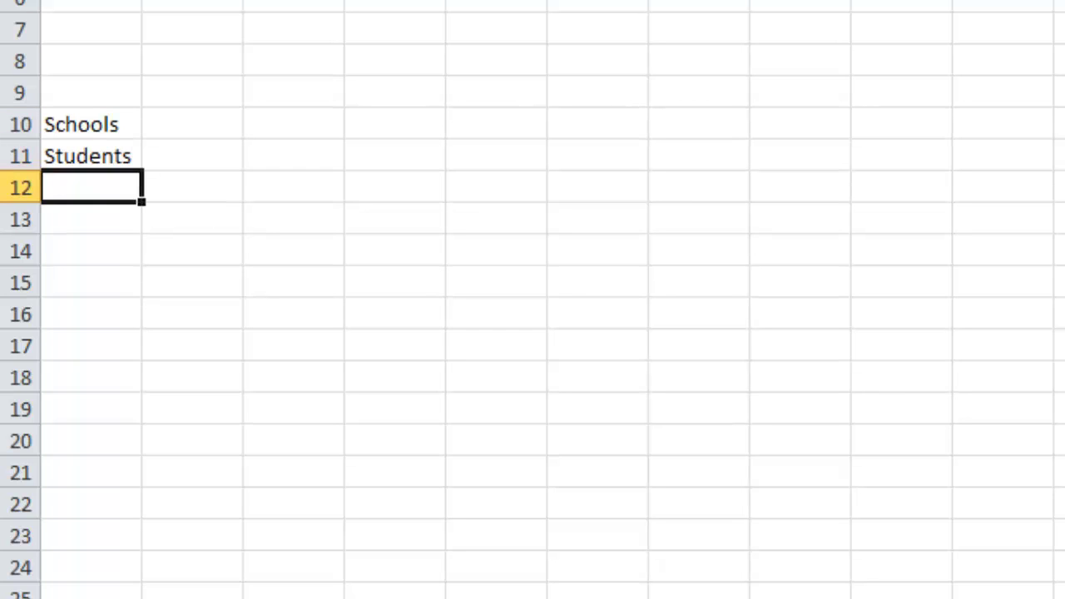
click(92, 219)
text(To)
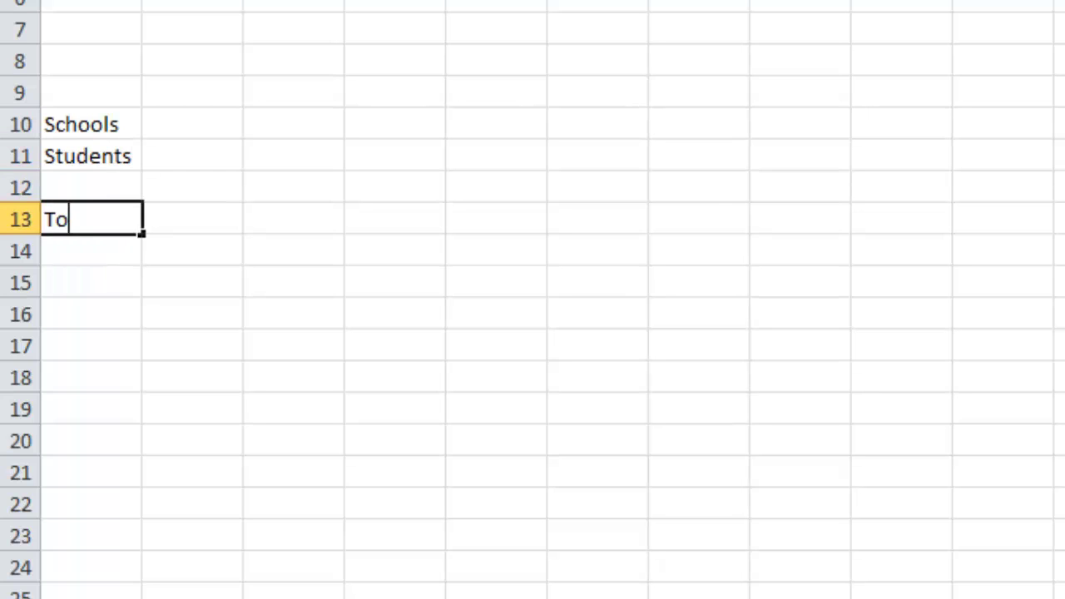
text(tal)
click(191, 218)
- Add SD and Variance headers in B9 and C9, and enter 100 as the Total SD in B13
click(192, 186)
click(192, 92)
text(SD)
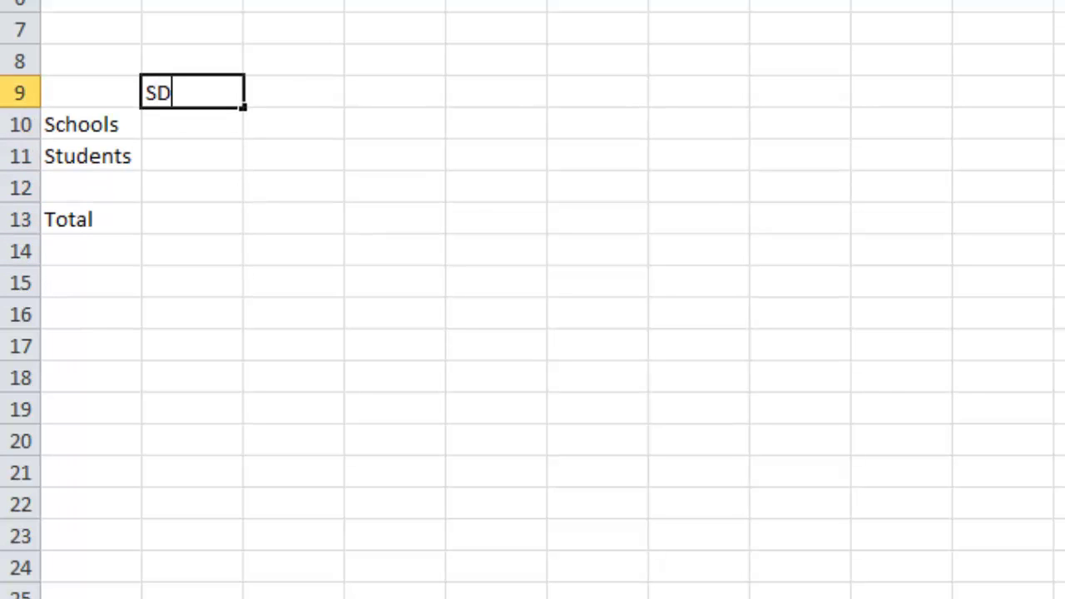
key(Tab)
text(Variance)
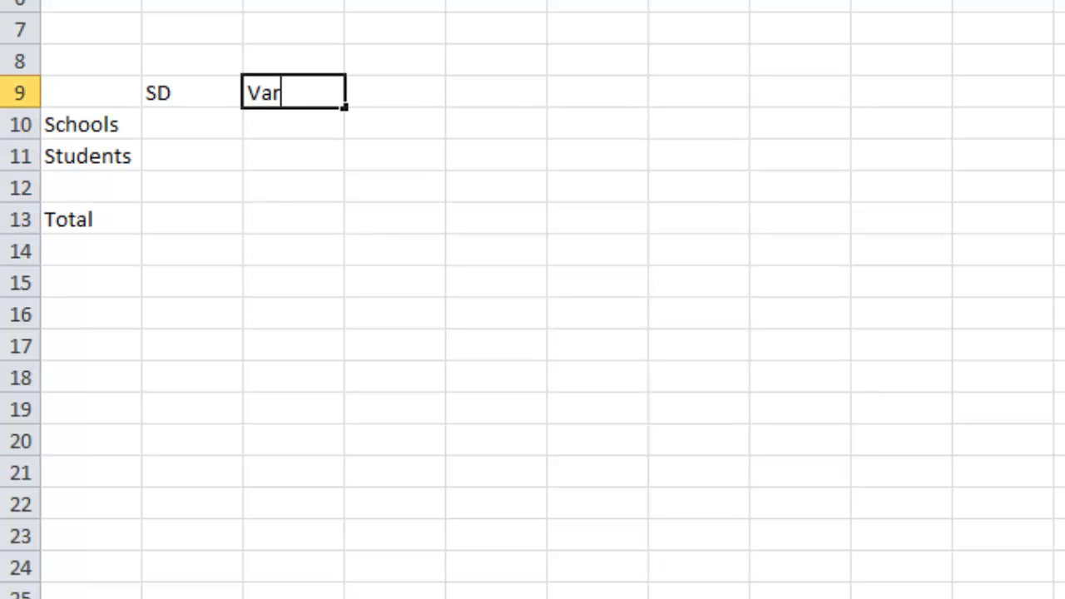
key(Down)
key(Down)
key(Down)
key(Down)
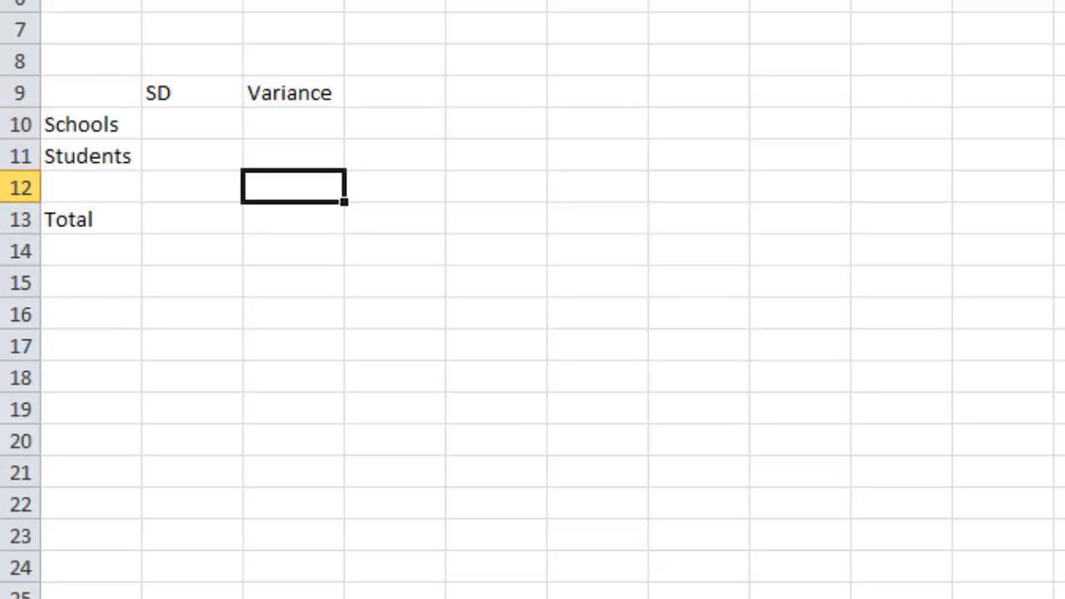
key(Left)
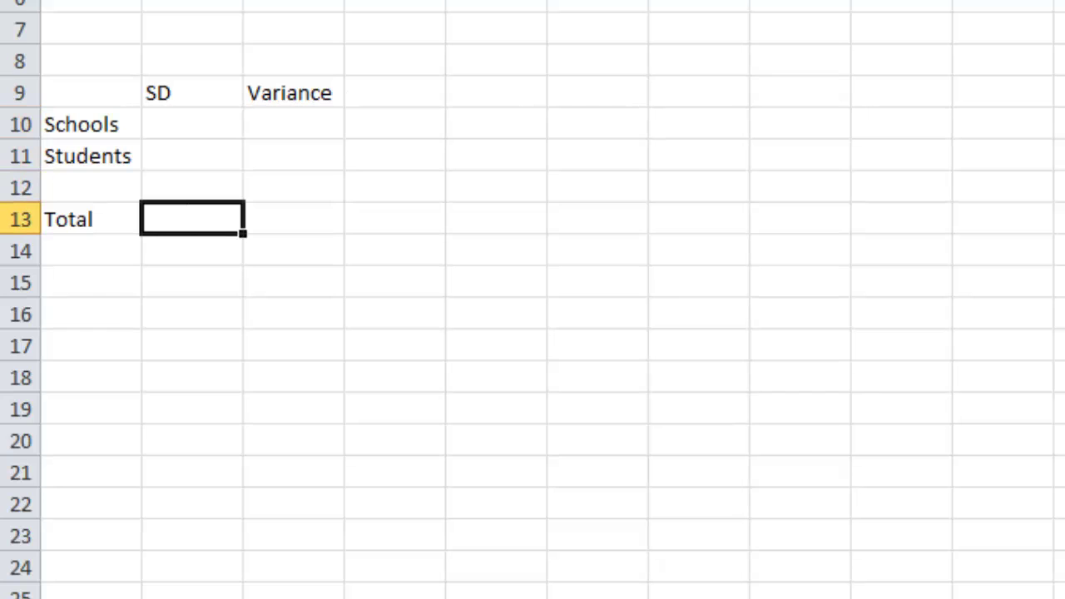
text(100)
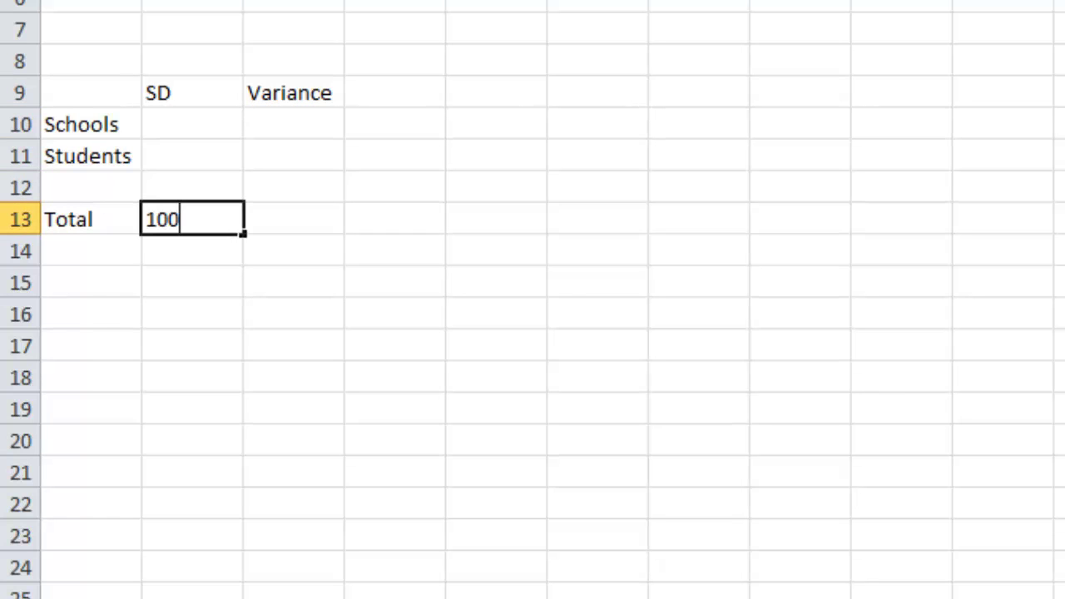